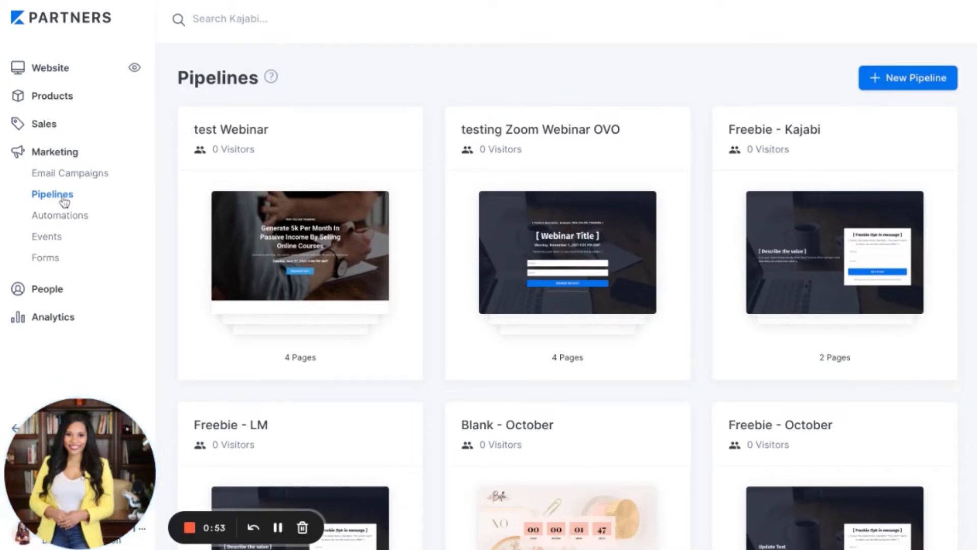
# Step: Start a new pipeline and preview the Freebie template's opt-in to thank-you flow
pyautogui.click(896, 87)
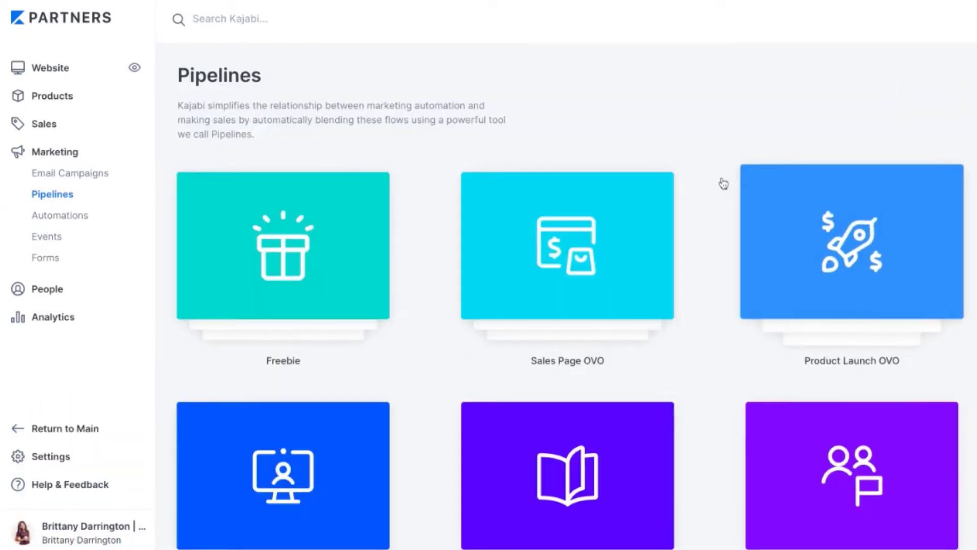
pyautogui.scroll(-2, 717, 177)
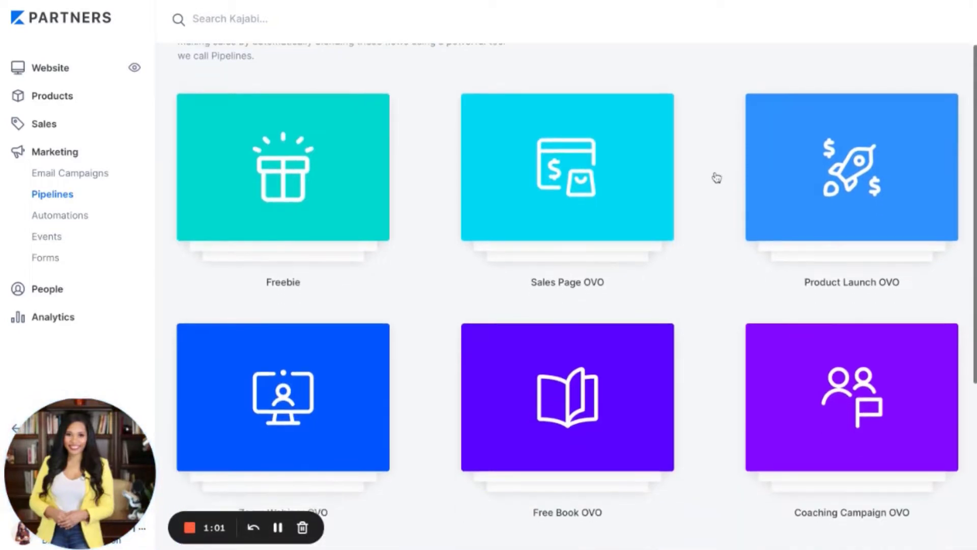
pyautogui.click(327, 144)
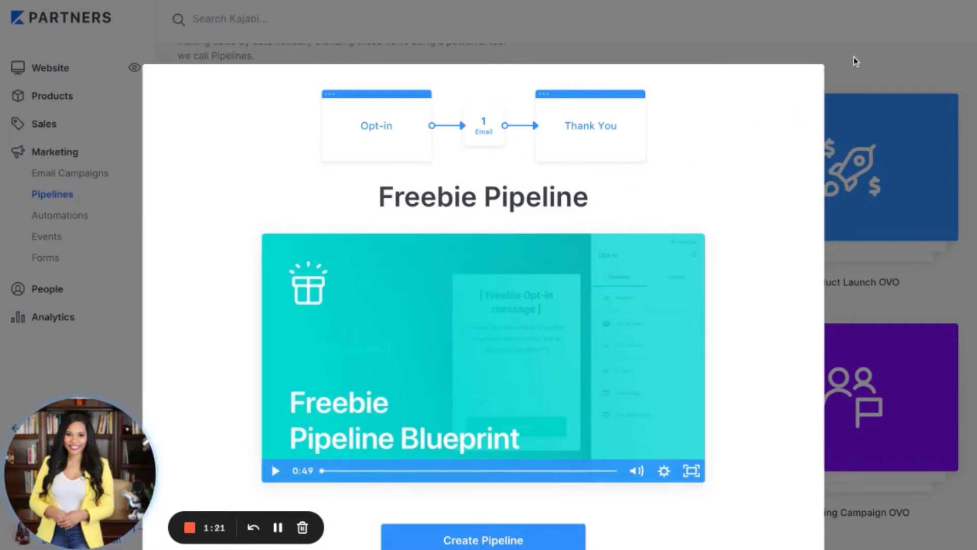
pyautogui.press('Escape')
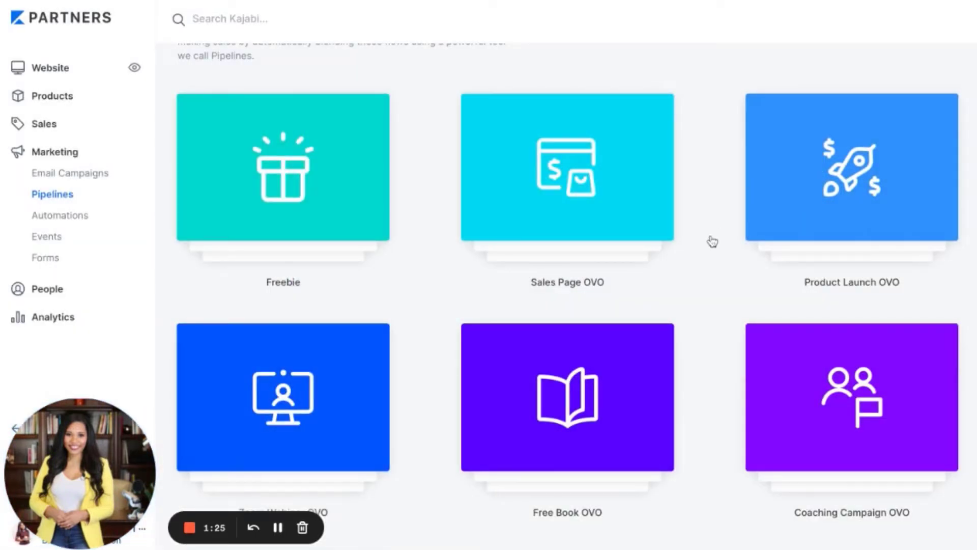
# Step: Expand Legacy Pipelines and browse Free Report, Webinar, Live Event and the other legacy templates
pyautogui.scroll(-2, 713, 241)
pyautogui.scroll(1, 713, 241)
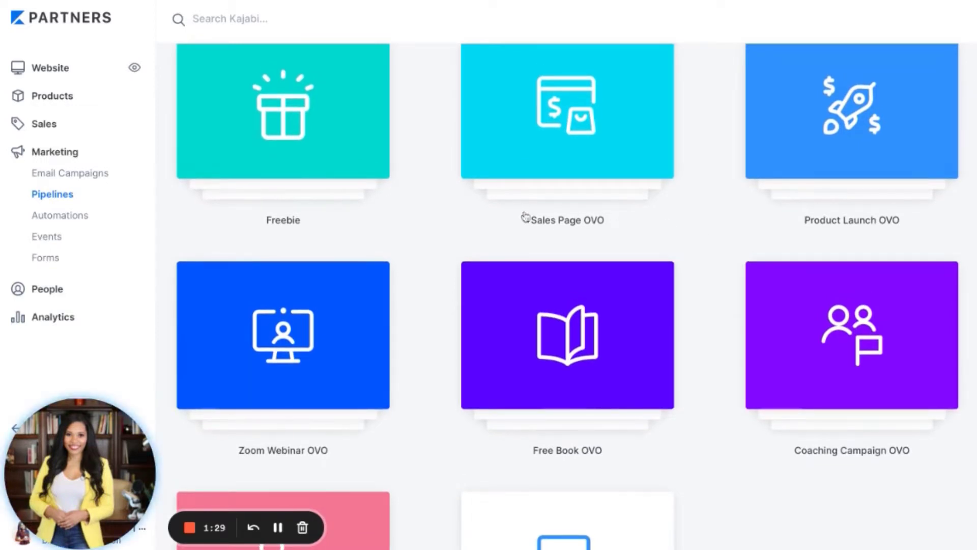
pyautogui.scroll(-1, 822, 254)
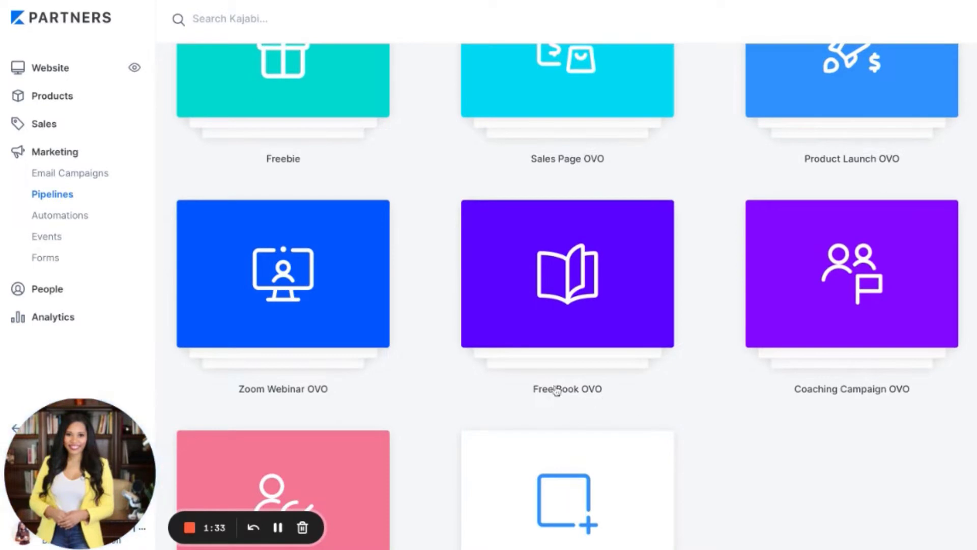
pyautogui.scroll(-2, 316, 397)
pyautogui.scroll(-1, 316, 397)
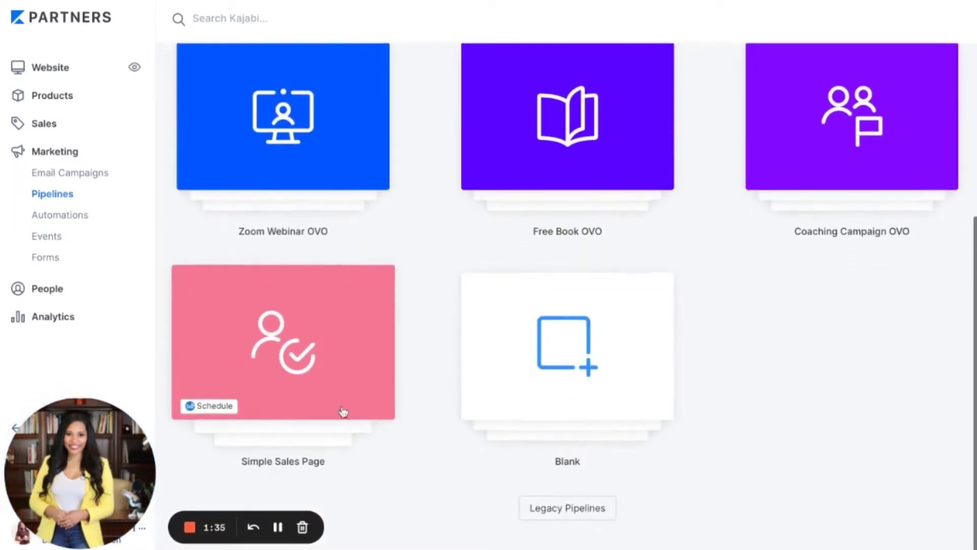
pyautogui.click(587, 509)
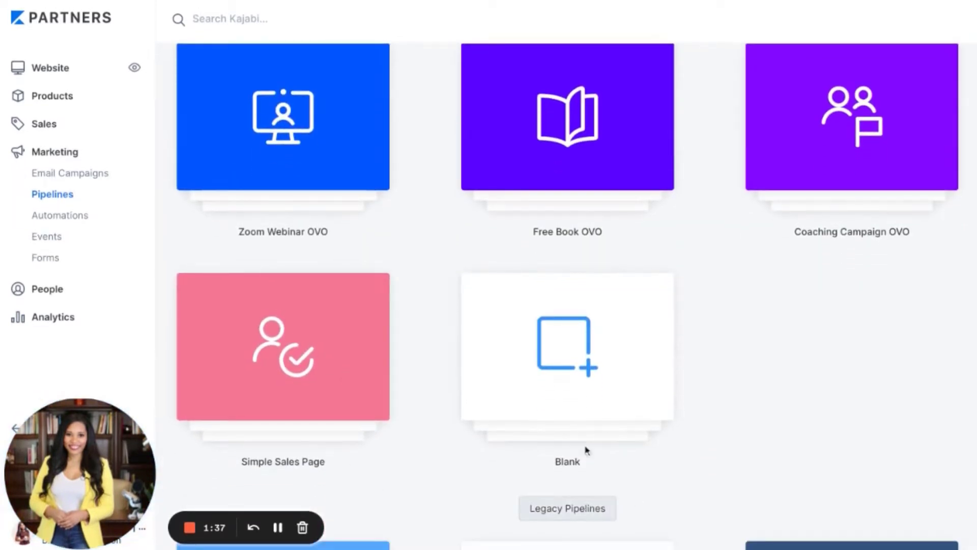
pyautogui.scroll(-4, 583, 382)
pyautogui.scroll(-2, 578, 343)
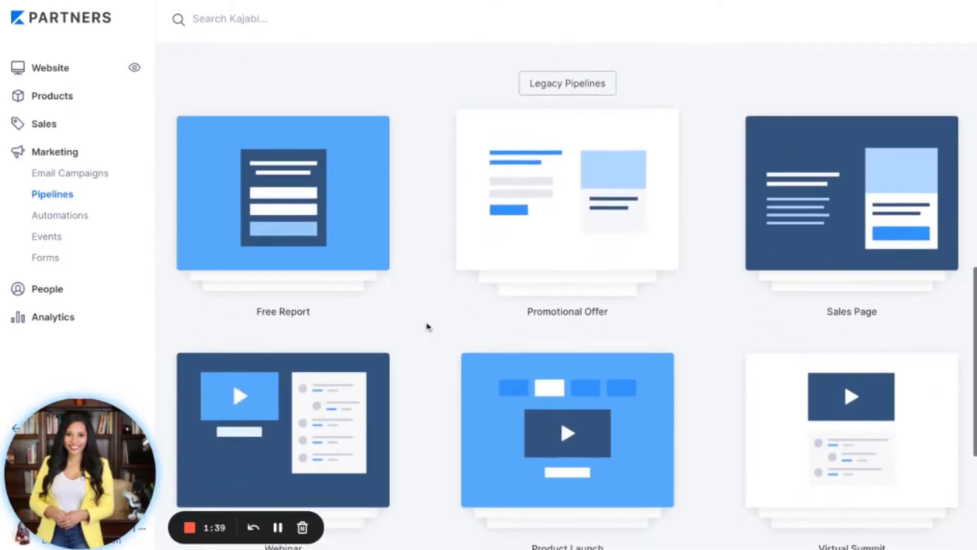
pyautogui.scroll(-4, 628, 407)
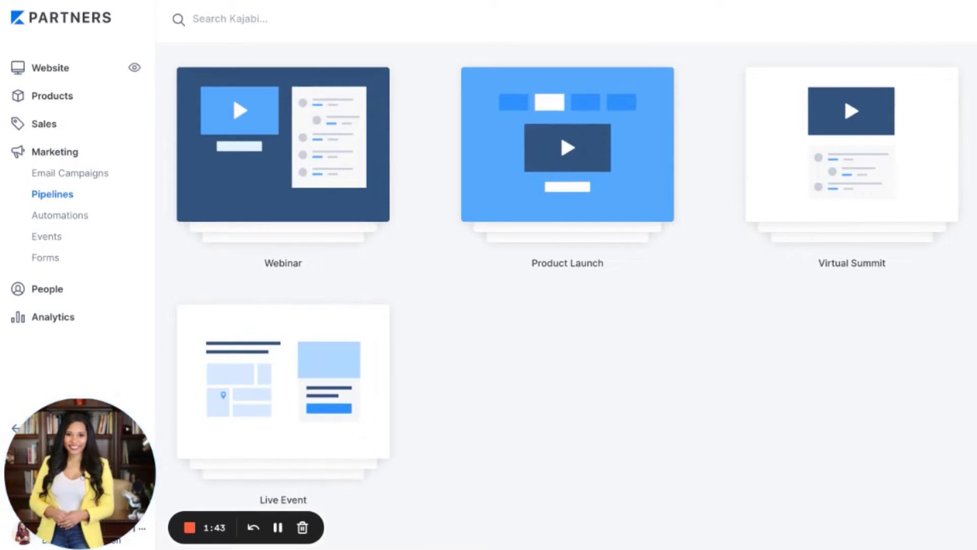
pyautogui.scroll(9, 563, 233)
pyautogui.scroll(-4, 565, 234)
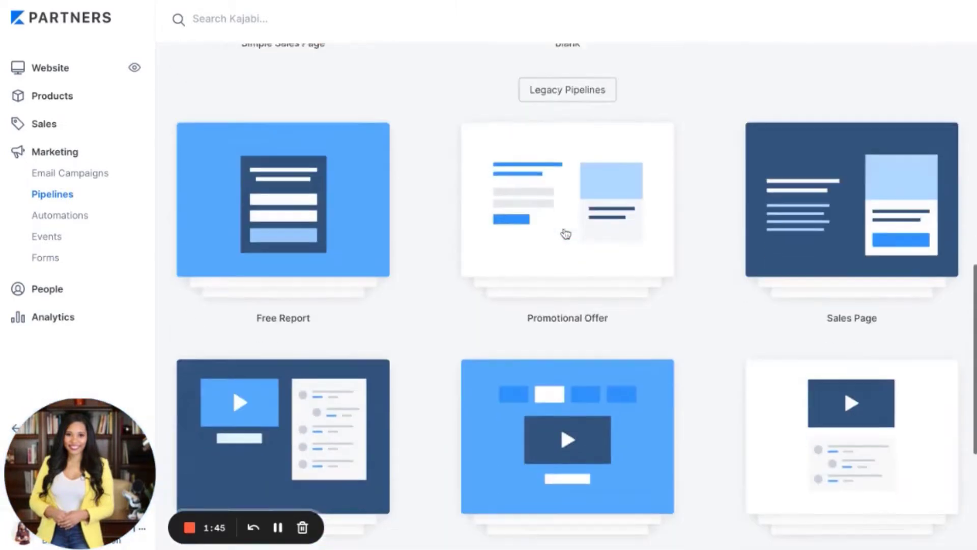
pyautogui.scroll(-2, 566, 234)
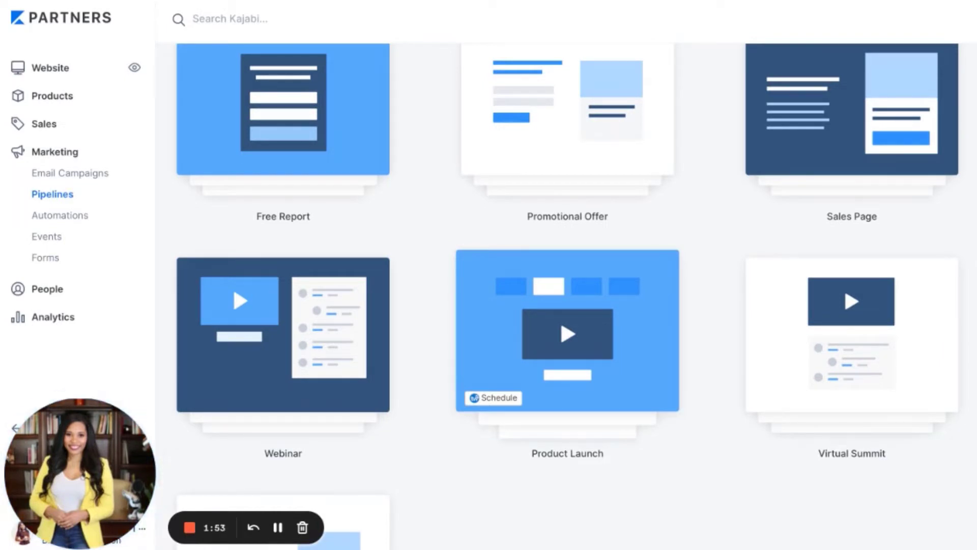
pyautogui.scroll(14, 509, 275)
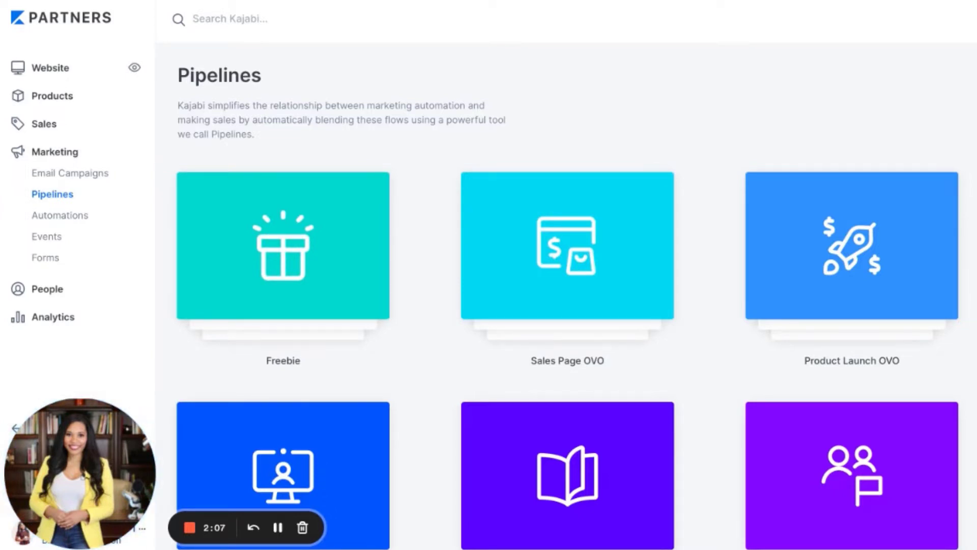
pyautogui.hotkey('ctrl', 'Tab')
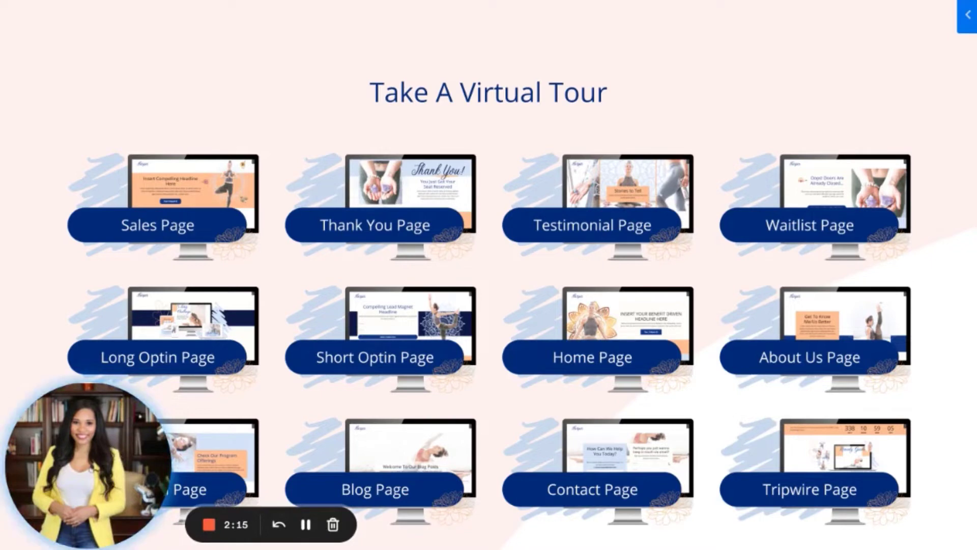
pyautogui.scroll(-1, 489, 275)
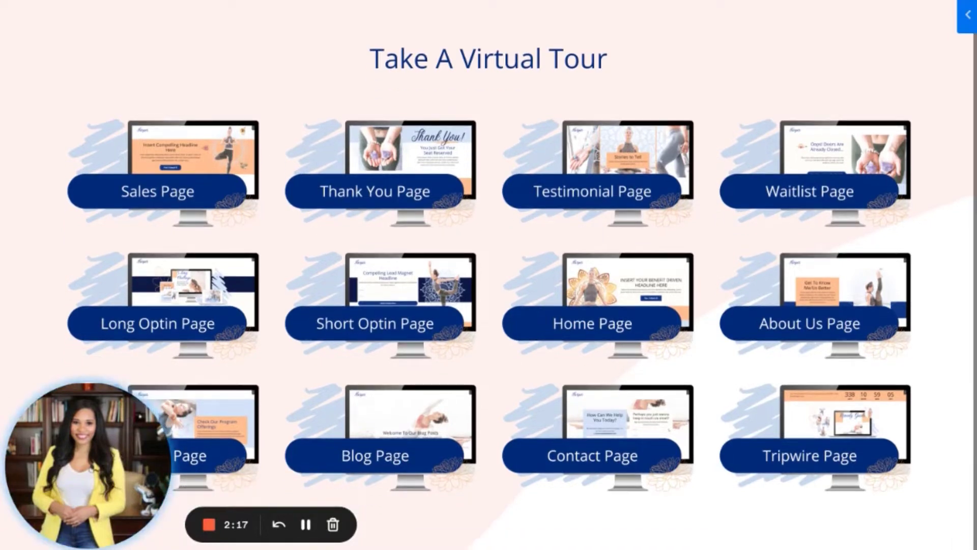
pyautogui.scroll(-2, 308, 160)
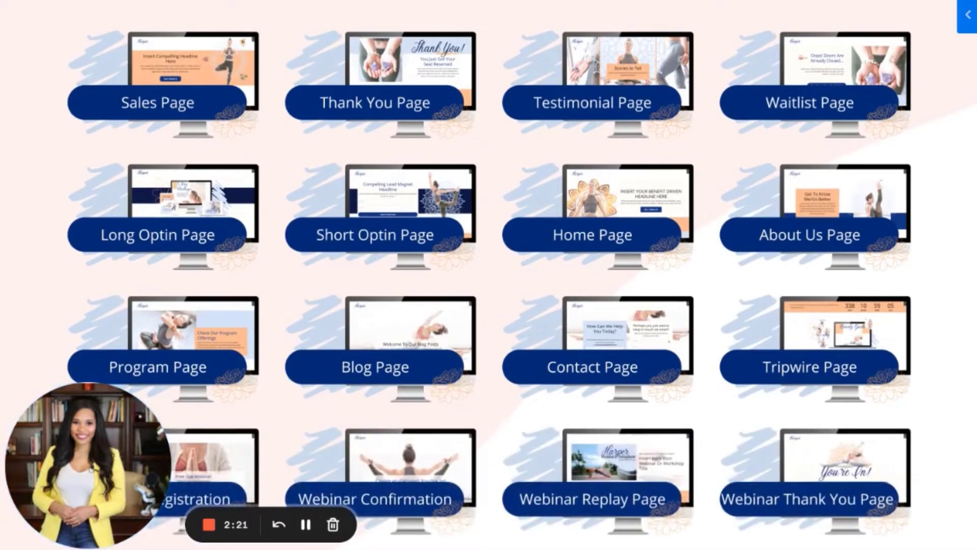
pyautogui.press('super+Tab')
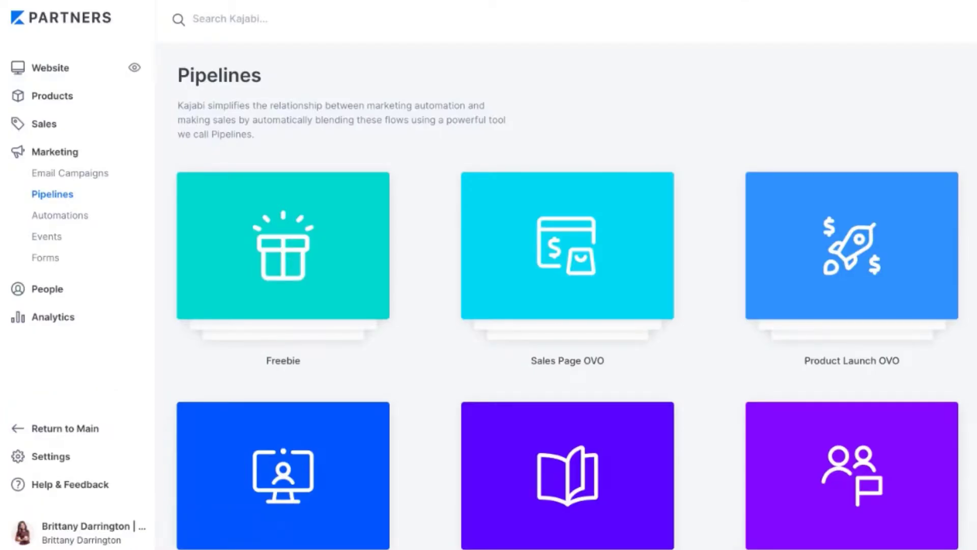
# Step: Preview the Freebie template again, then switch to the showcase site's Harper template grid
pyautogui.click(264, 248)
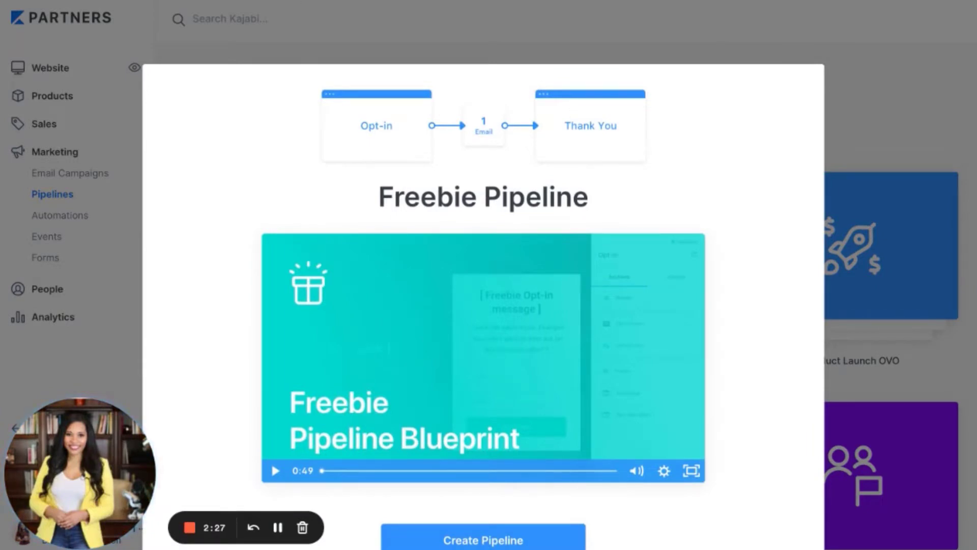
pyautogui.press('super+Tab')
pyautogui.scroll(-1, 454, 230)
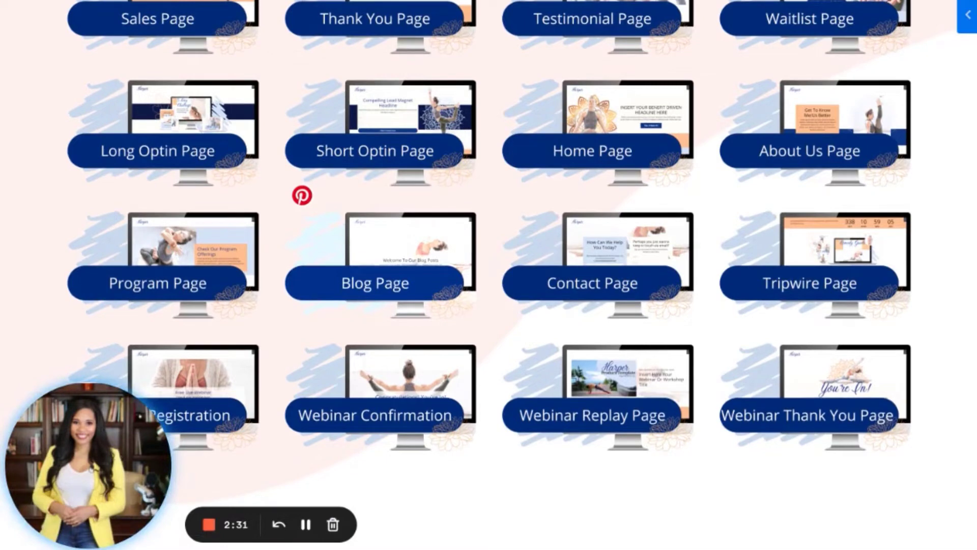
pyautogui.scroll(1, 454, 230)
pyautogui.scroll(1, 454, 230)
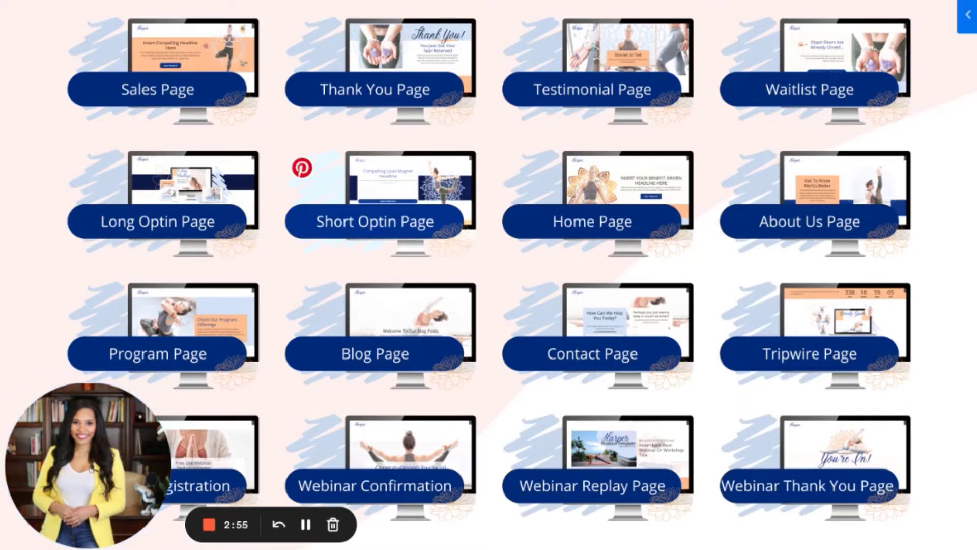
# Step: Open the Short Optin Page template and highlight its headline and description text
pyautogui.click(405, 177)
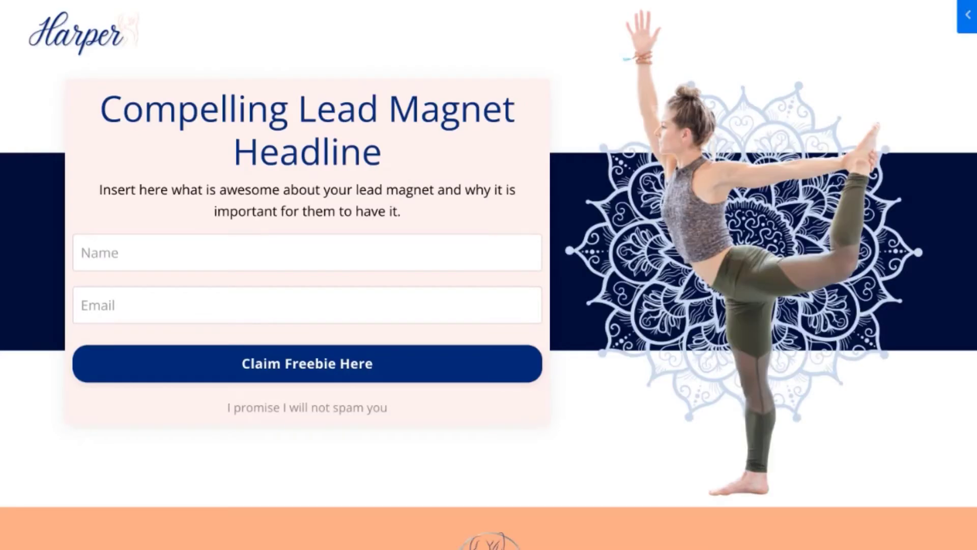
pyautogui.tripleClick(89, 108)
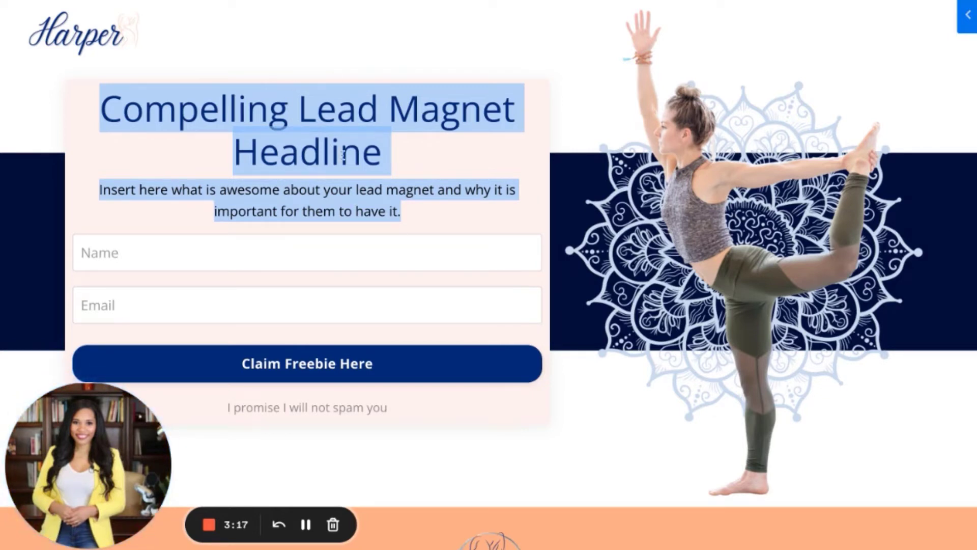
pyautogui.click(409, 162)
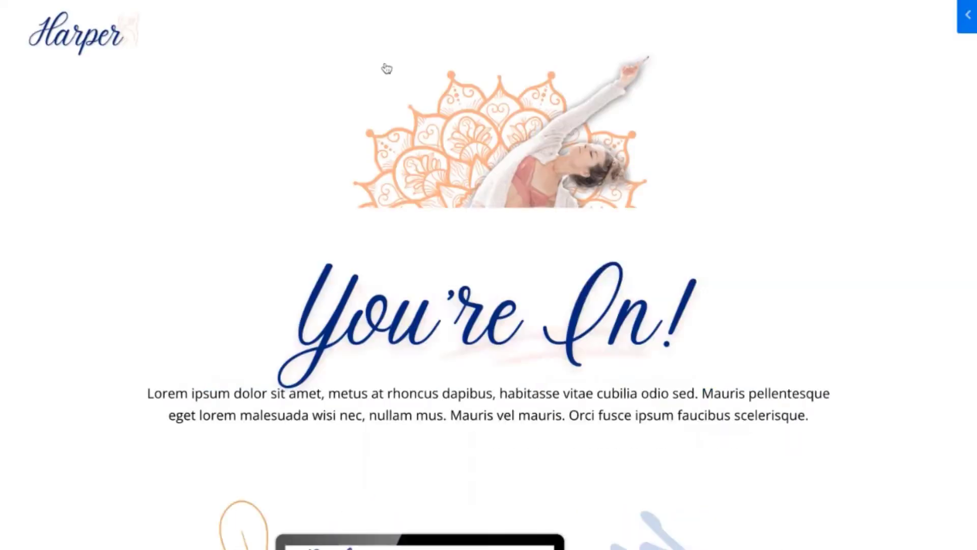
# Step: Scroll the You're In! thank-you page down to the footer and jump back to the top
pyautogui.scroll(-4, 377, 328)
pyautogui.scroll(-10, 377, 327)
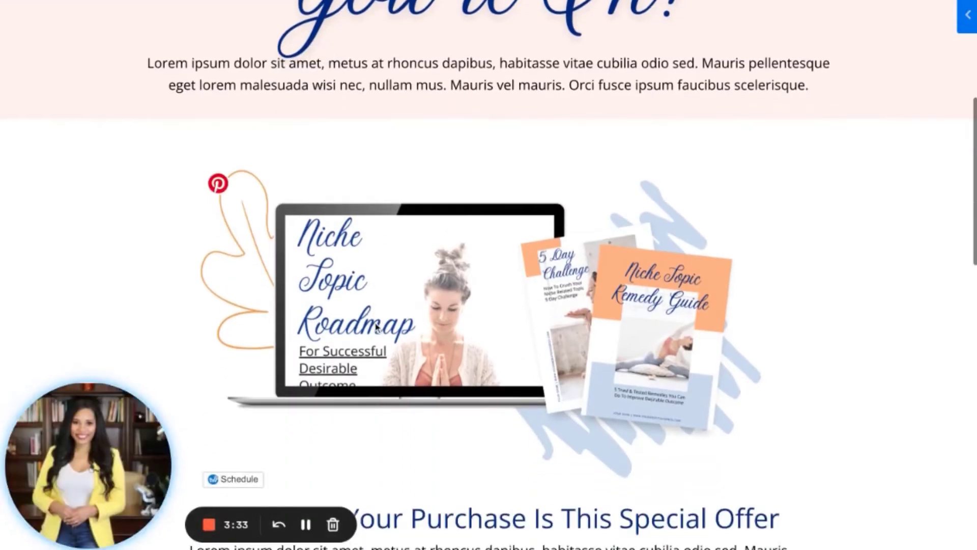
pyautogui.scroll(-9, 382, 309)
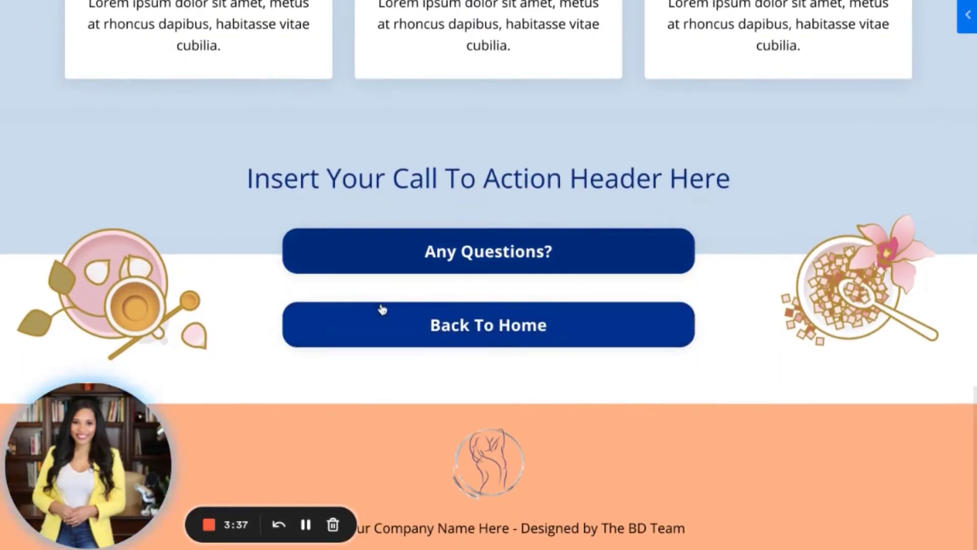
pyautogui.click(383, 309)
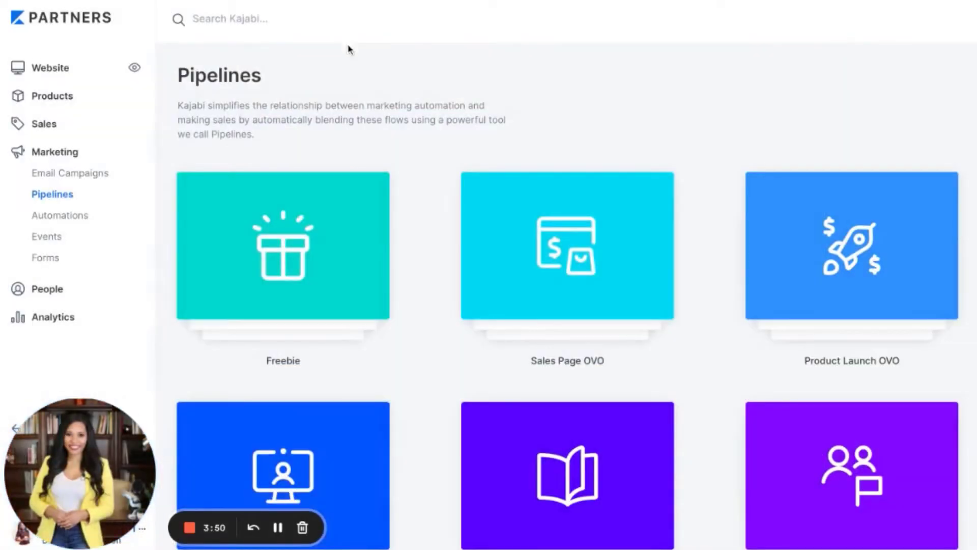
# Step: Preview the Zoom Webinar OVO pipeline, then switch to the Harper template gallery tab
pyautogui.scroll(-2, 376, 288)
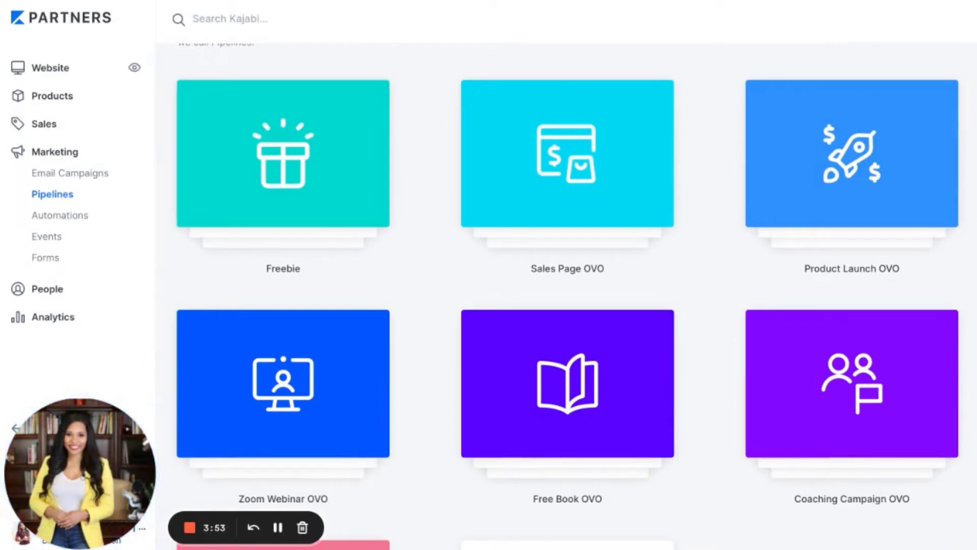
pyautogui.scroll(-2, 574, 365)
pyautogui.scroll(-1, 535, 356)
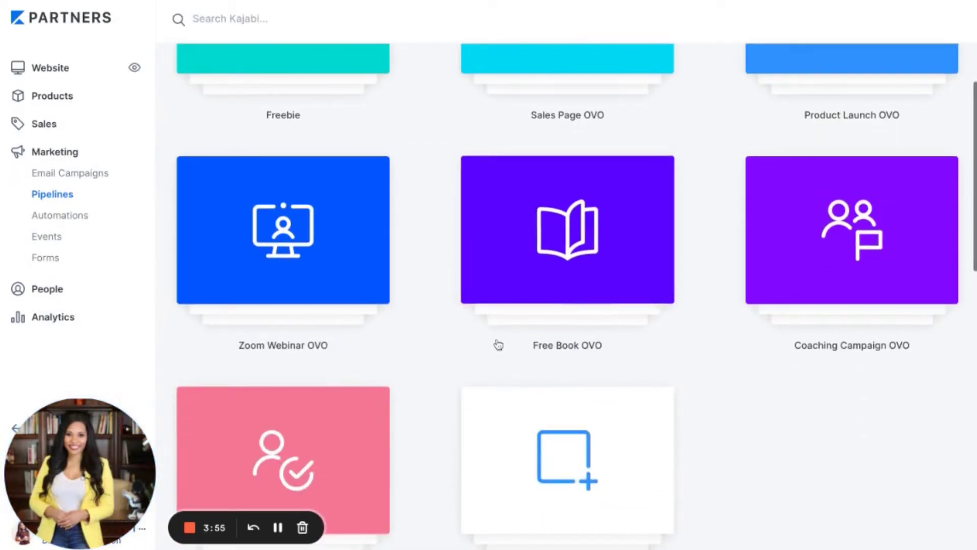
pyautogui.scroll(1, 428, 316)
pyautogui.click(367, 273)
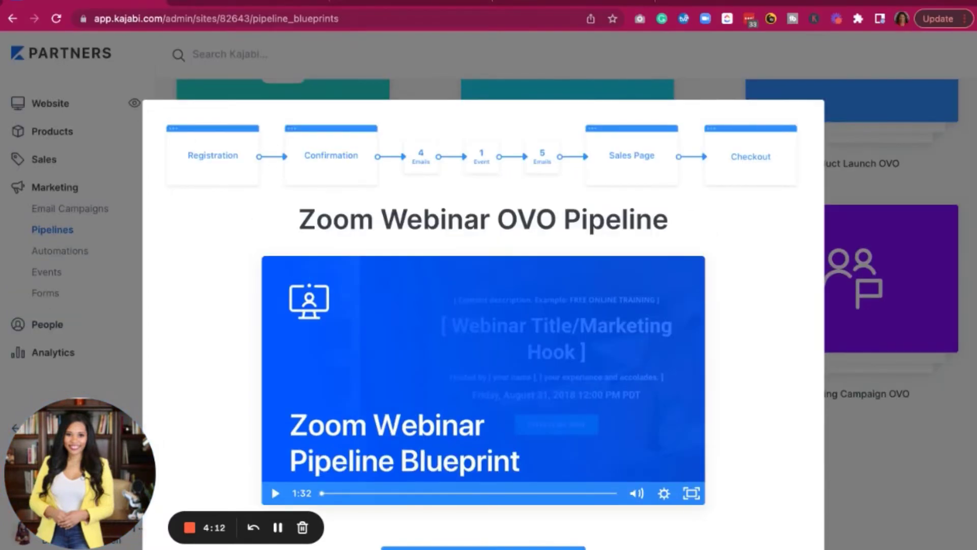
pyautogui.click(273, 5)
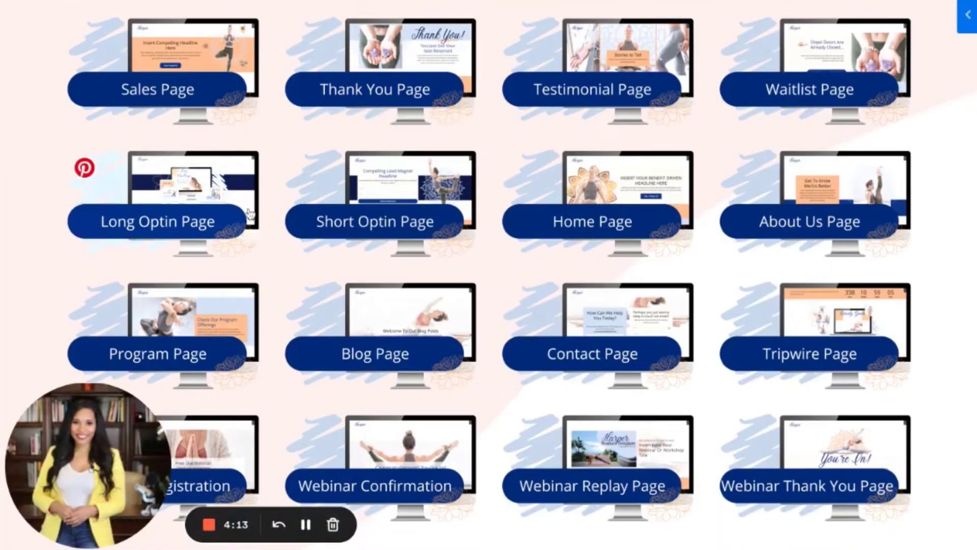
pyautogui.scroll(-1, 248, 245)
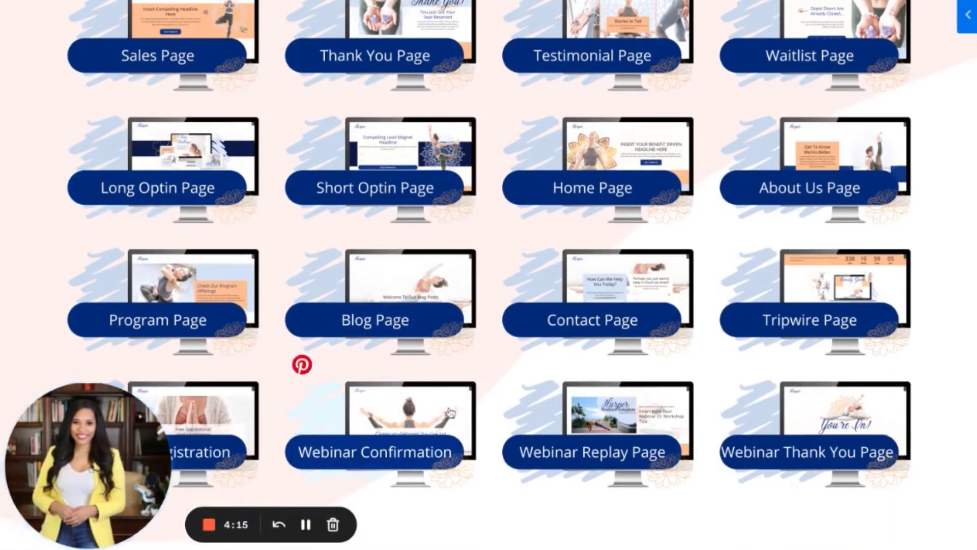
# Step: Scroll through the Webinar Registration template from the top down to its lower sections
pyautogui.scroll(-2, 447, 388)
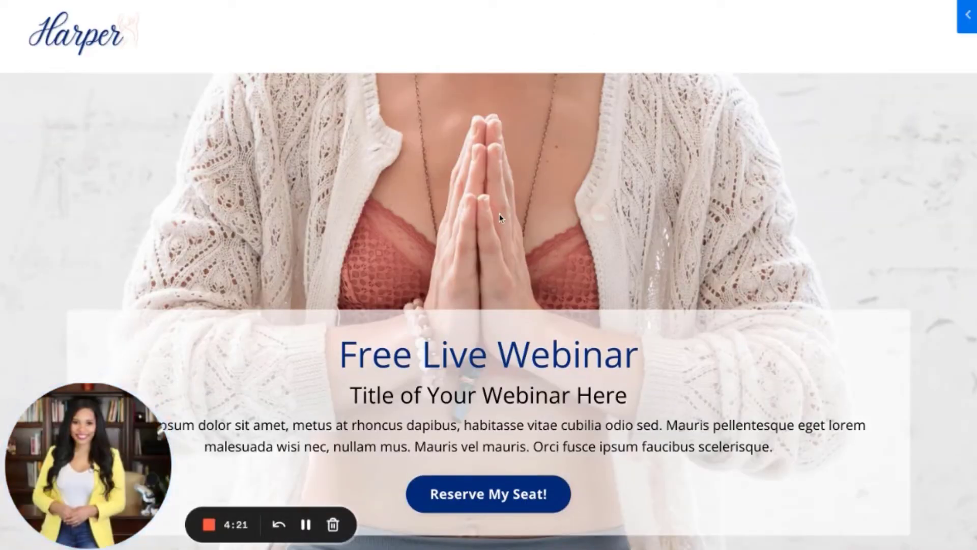
pyautogui.scroll(-3, 500, 214)
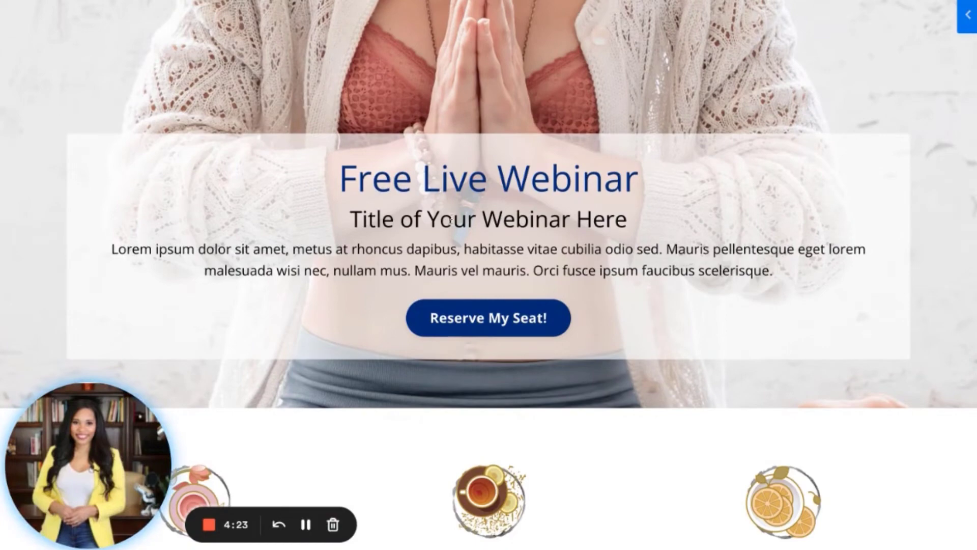
pyautogui.scroll(-6, 450, 220)
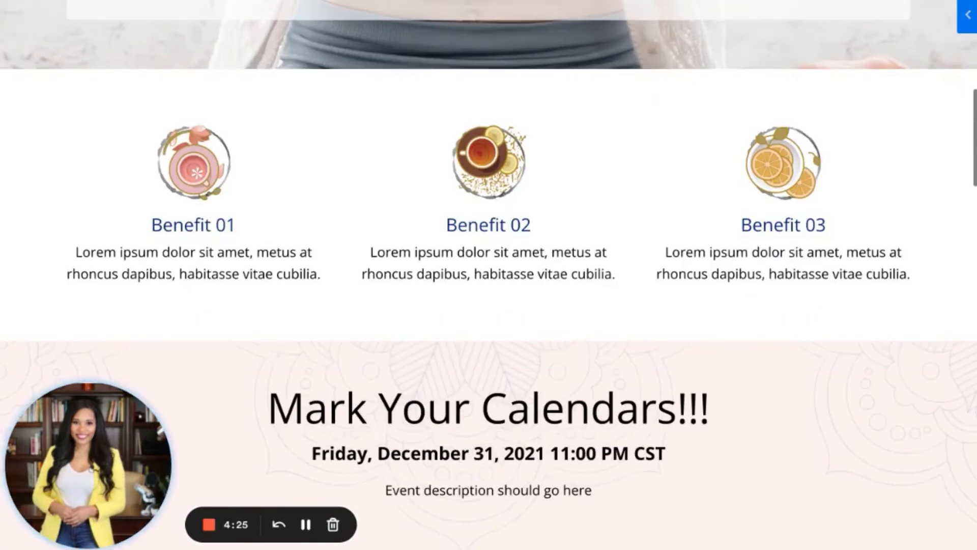
pyautogui.scroll(4, 448, 221)
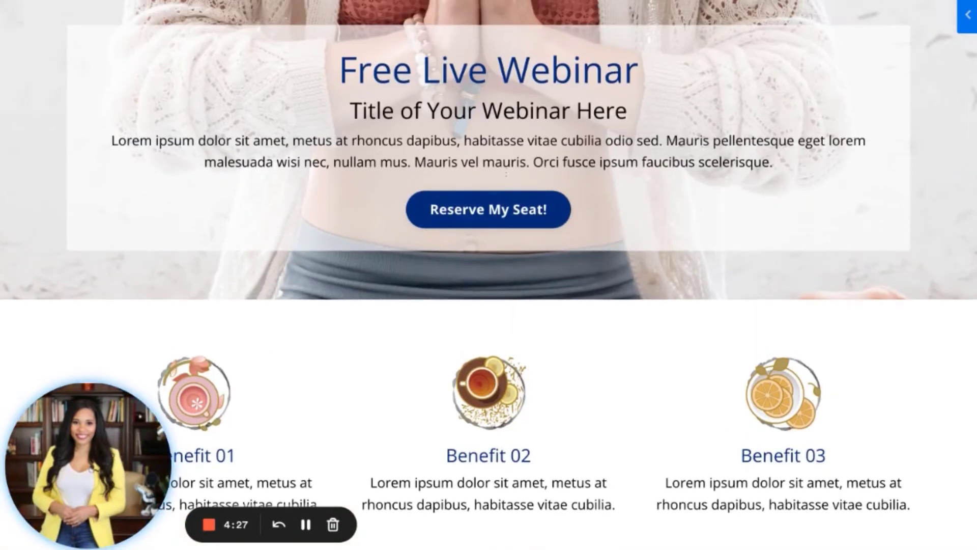
pyautogui.scroll(-6, 499, 181)
pyautogui.scroll(5, 496, 185)
pyautogui.scroll(-3, 494, 183)
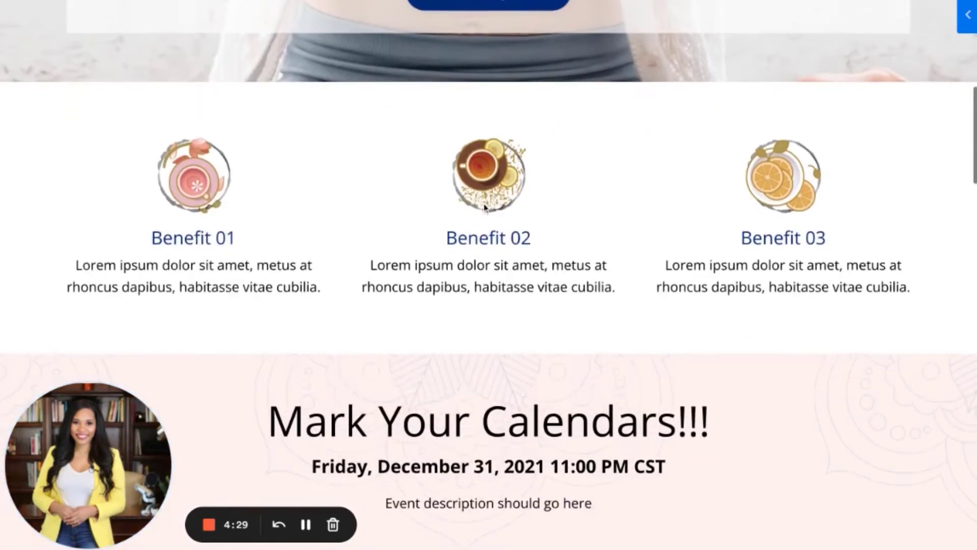
pyautogui.scroll(-10, 489, 229)
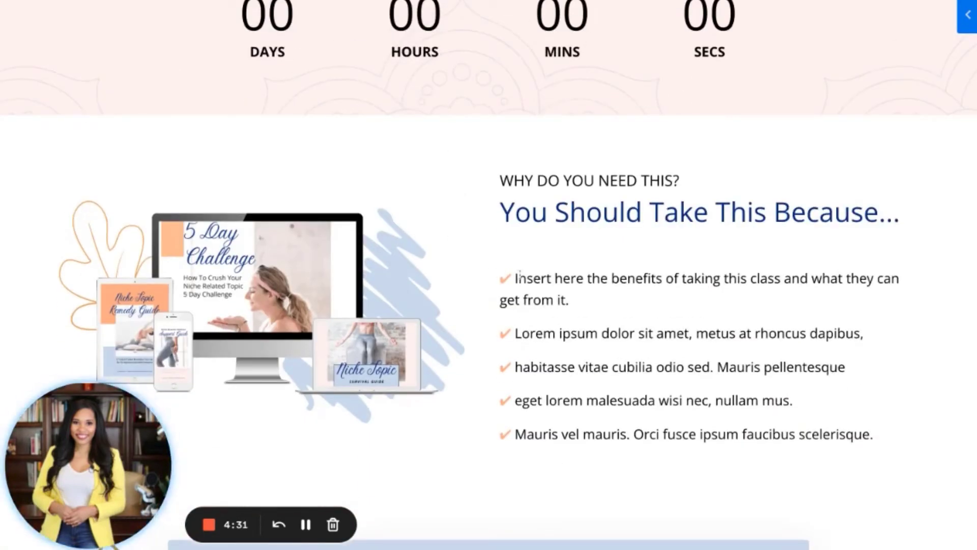
pyautogui.scroll(-3, 519, 274)
pyautogui.scroll(-10, 608, 244)
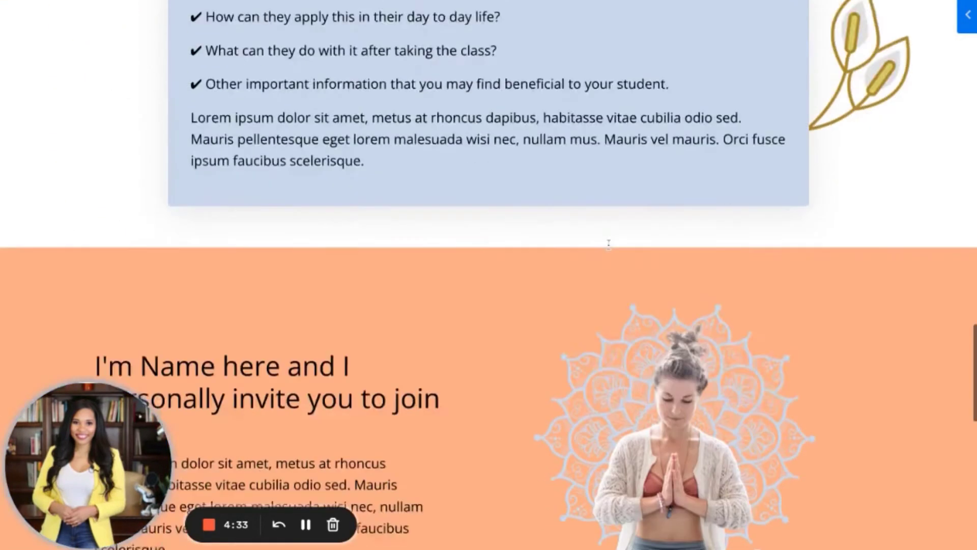
pyautogui.scroll(-12, 606, 240)
pyautogui.scroll(20, 604, 234)
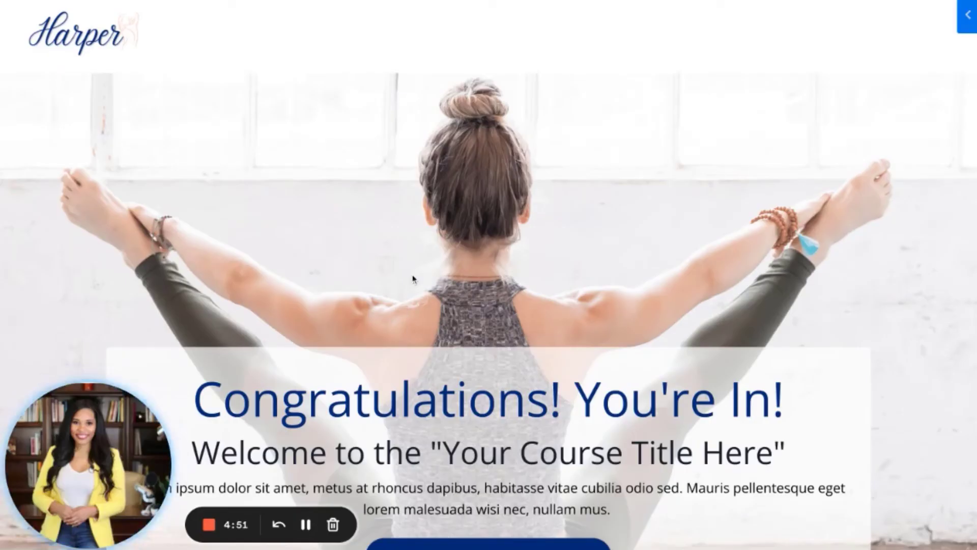
# Step: Scroll the Webinar Confirmation page down to the reserve-spot section and back up
pyautogui.scroll(-5, 414, 279)
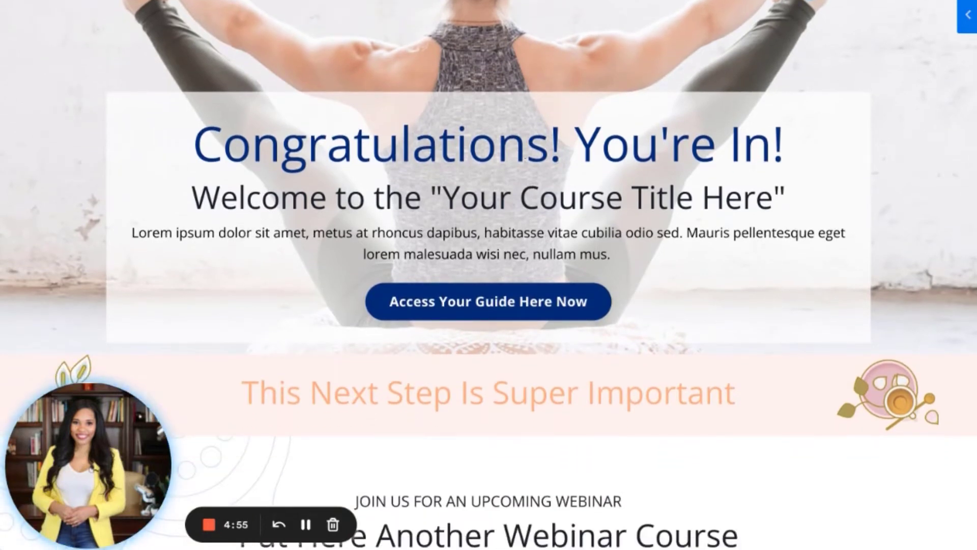
pyautogui.scroll(-8, 397, 285)
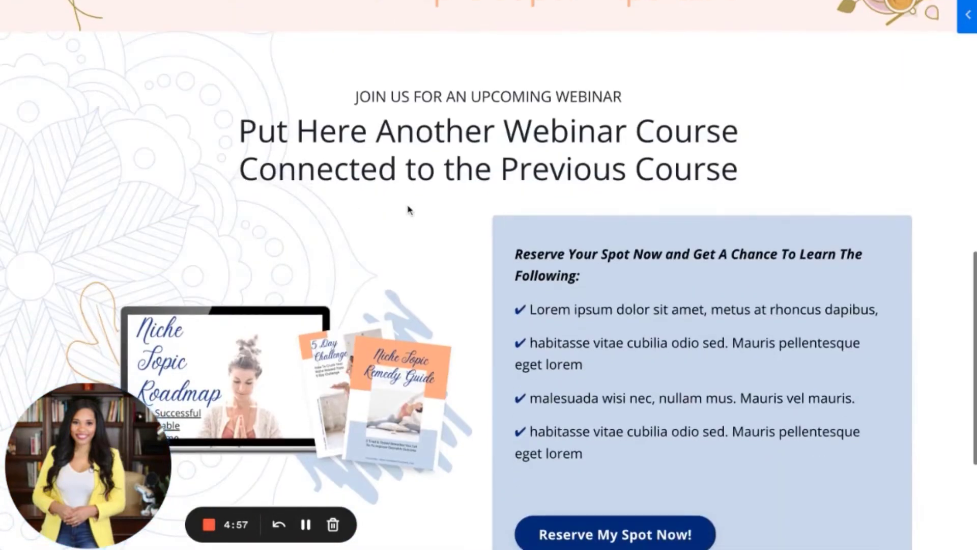
pyautogui.scroll(-5, 408, 210)
pyautogui.scroll(8, 409, 209)
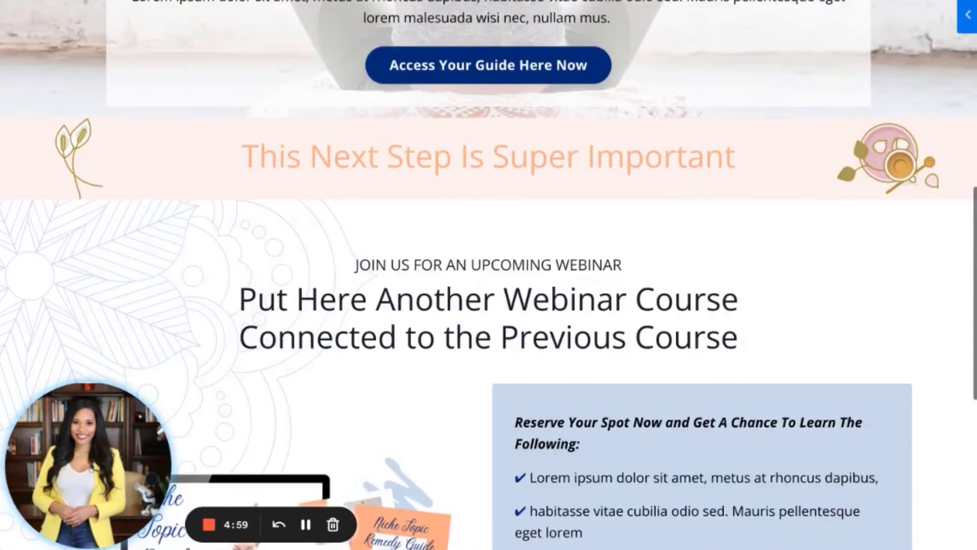
pyautogui.scroll(10, 489, 275)
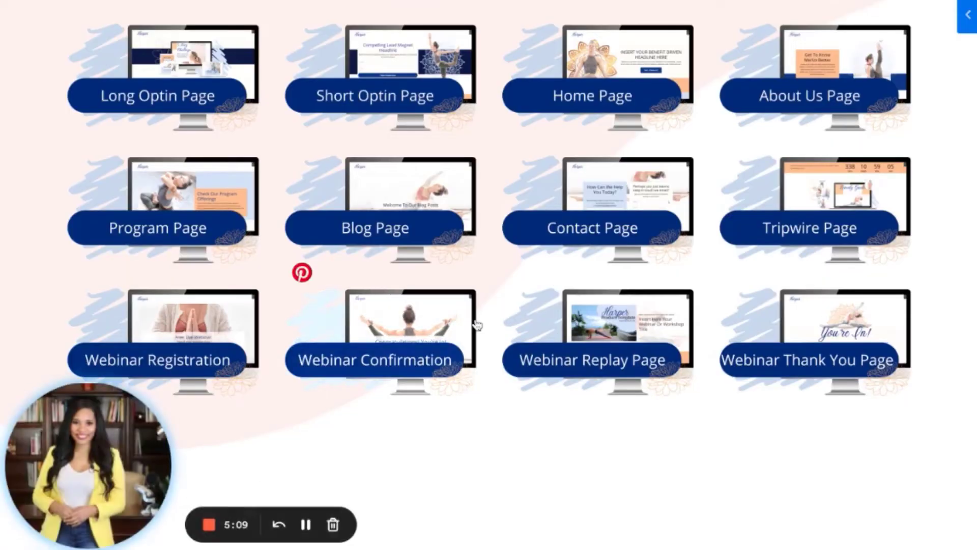
# Step: Open the Sales Page template, scroll through it to the footer, then return to the Kajabi tab
pyautogui.scroll(1, 477, 325)
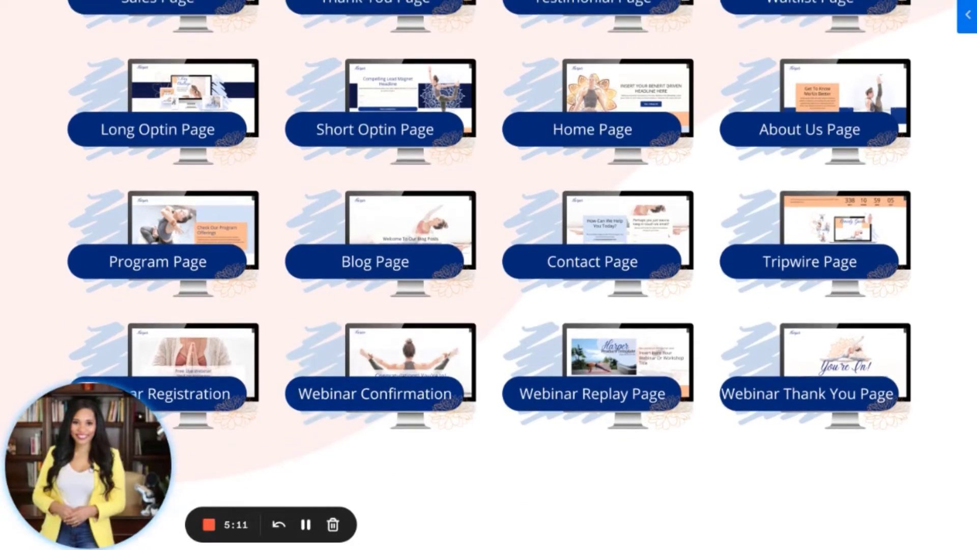
pyautogui.scroll(1, 386, 229)
pyautogui.click(215, 31)
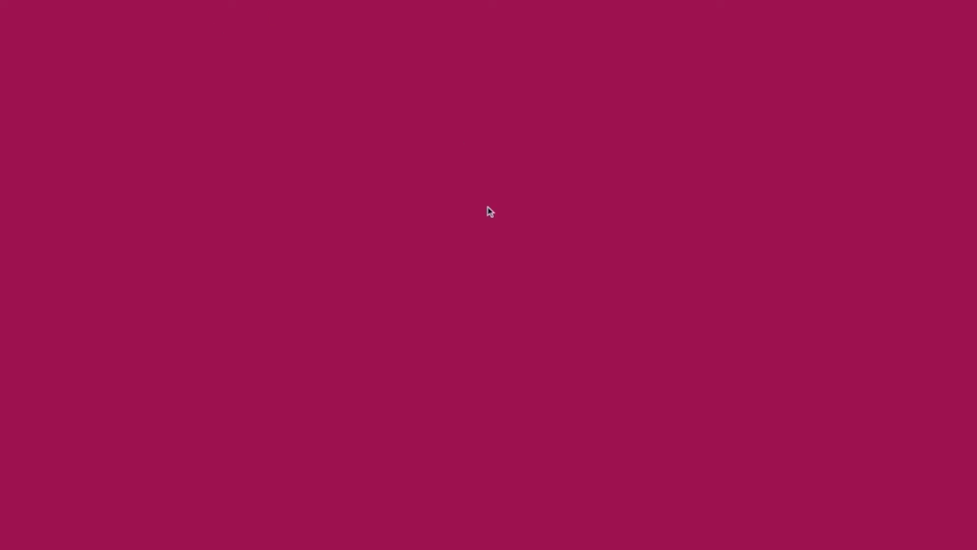
pyautogui.scroll(-2, 514, 279)
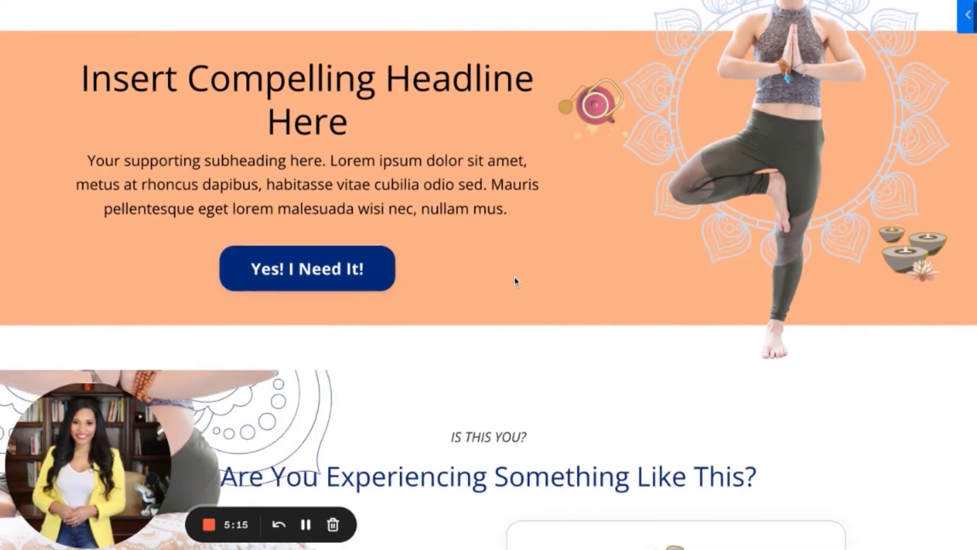
pyautogui.scroll(-15, 514, 279)
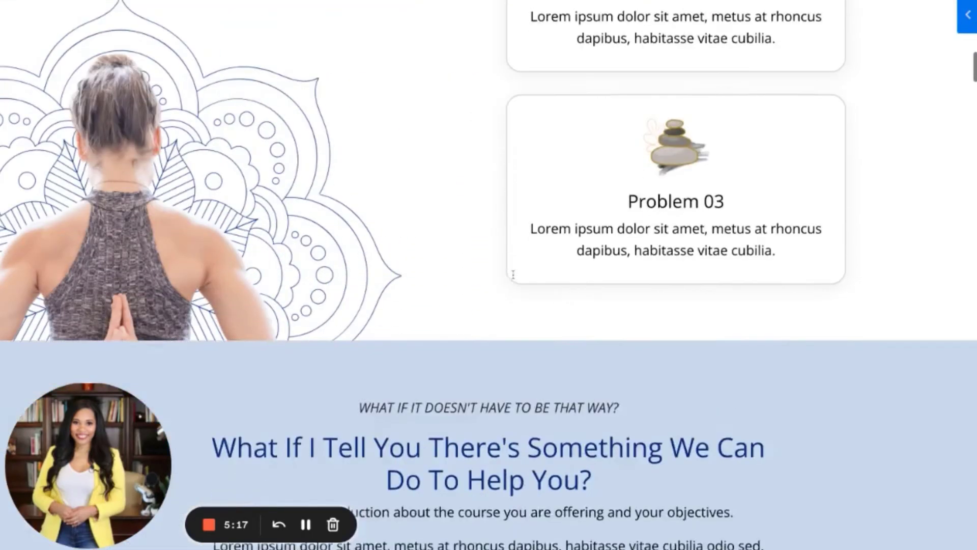
pyautogui.scroll(-20, 513, 275)
pyautogui.scroll(-20, 488, 275)
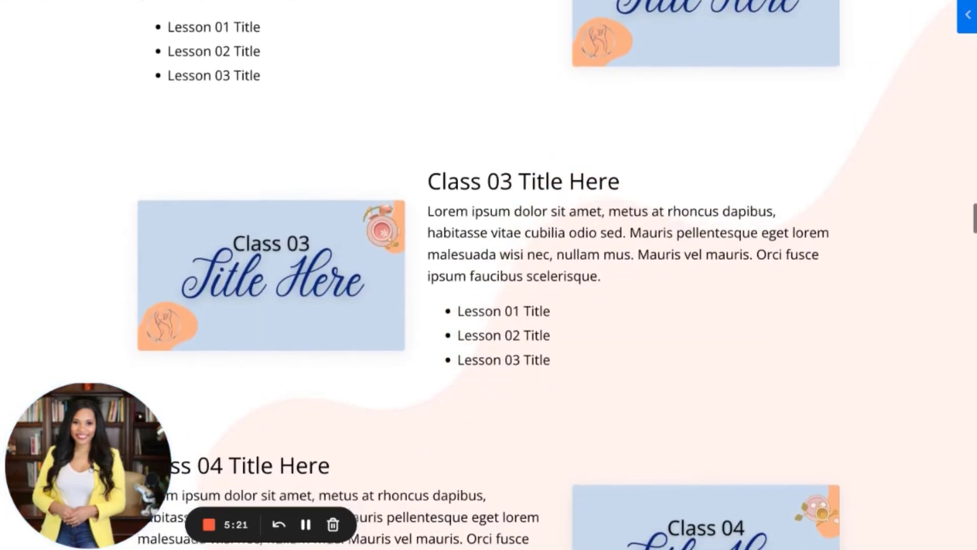
pyautogui.scroll(-8, 508, 215)
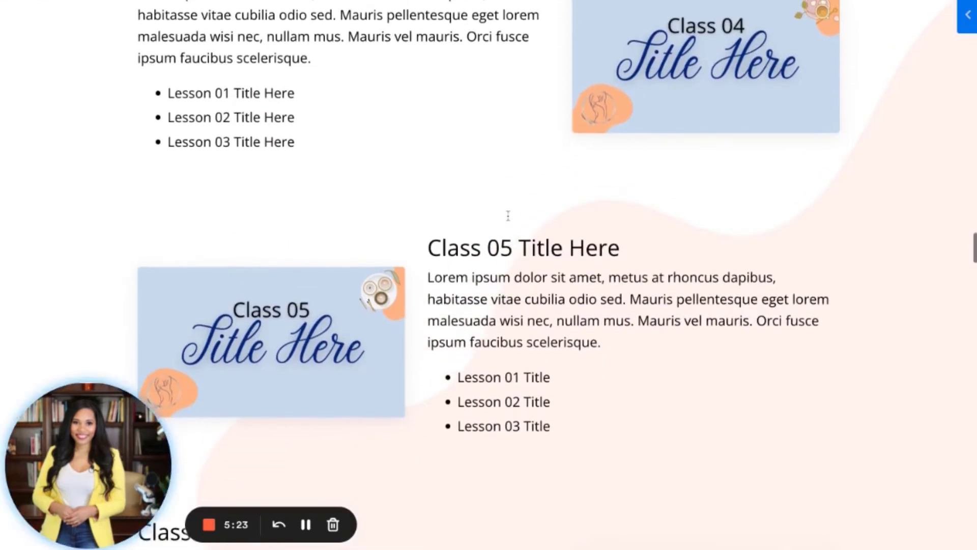
pyautogui.scroll(-8, 508, 216)
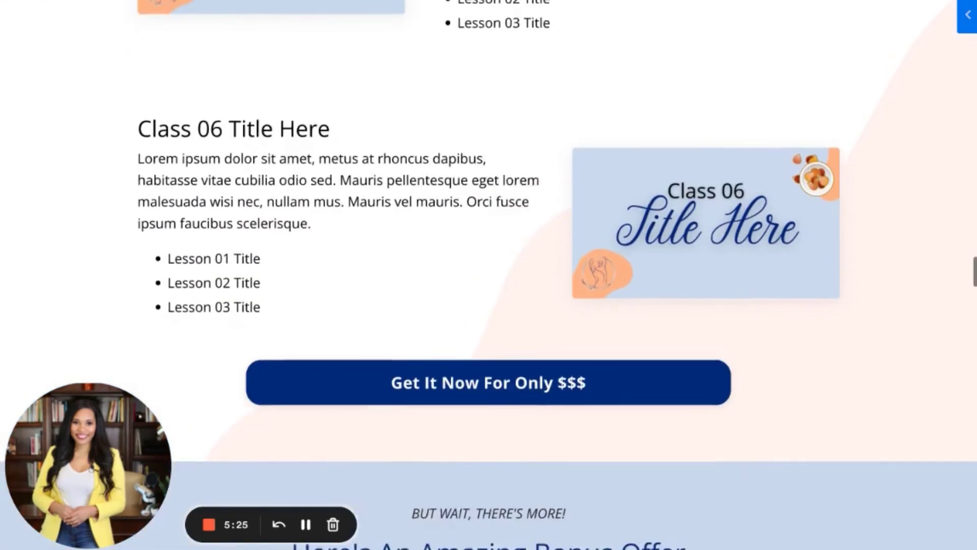
pyautogui.scroll(-3, 489, 275)
pyautogui.scroll(-2, 489, 275)
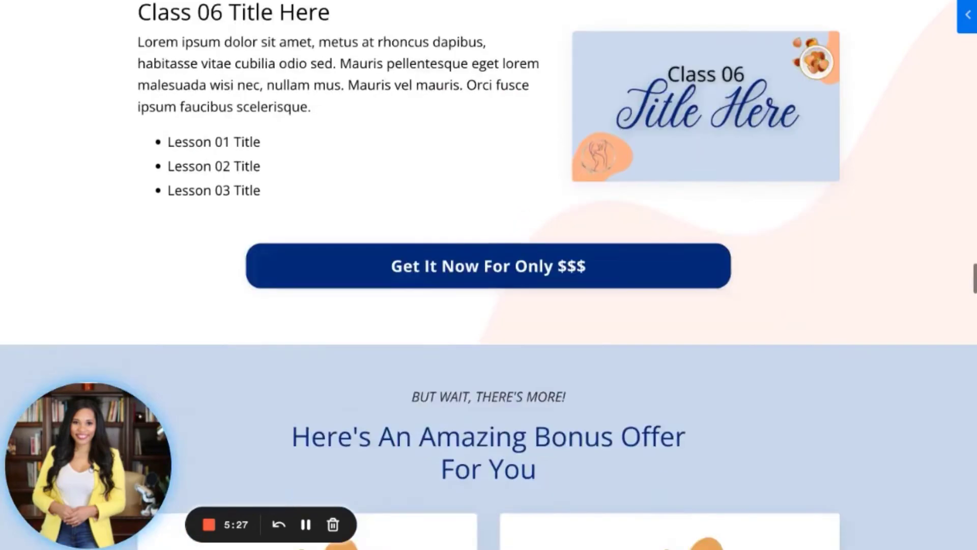
pyautogui.scroll(-10, 489, 275)
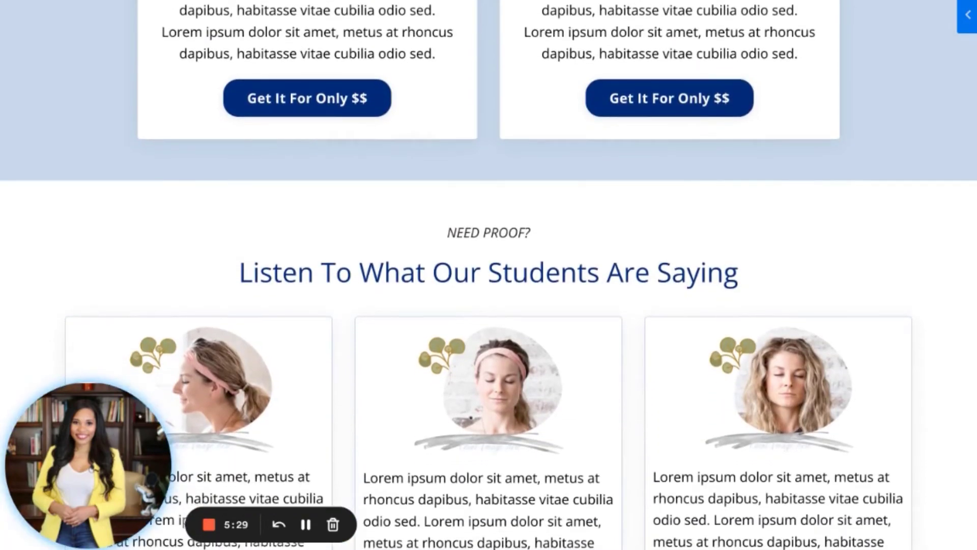
pyautogui.scroll(-10, 489, 275)
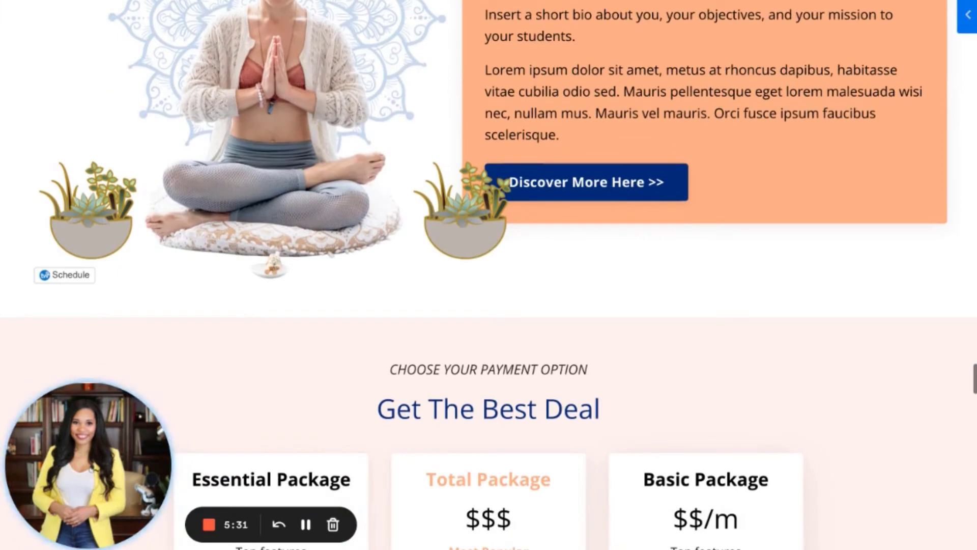
pyautogui.scroll(-12, 489, 275)
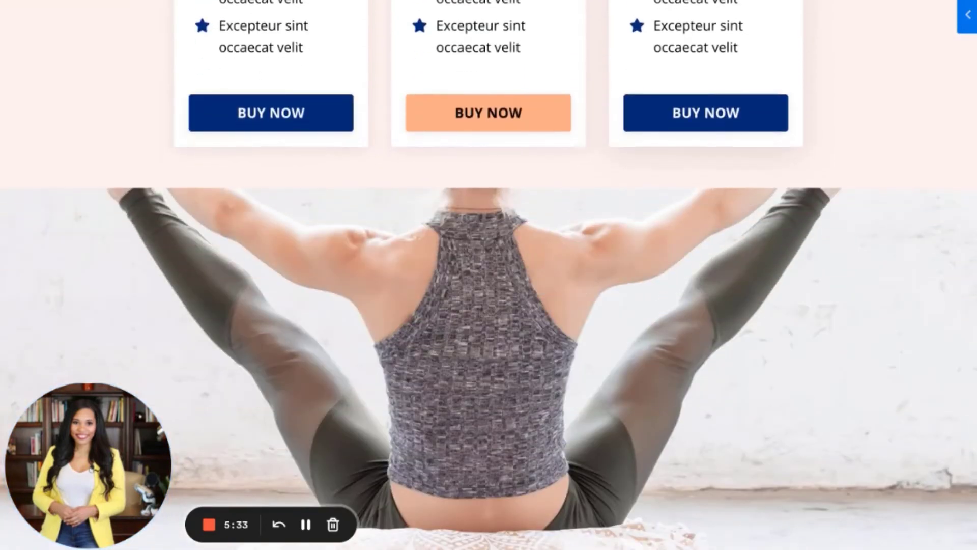
pyautogui.scroll(-8, 488, 275)
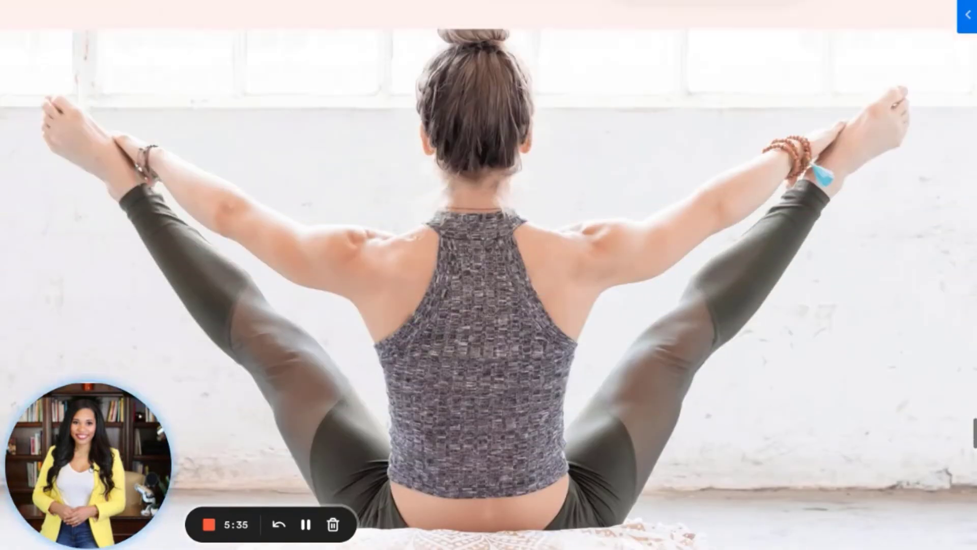
pyautogui.scroll(-15, 489, 275)
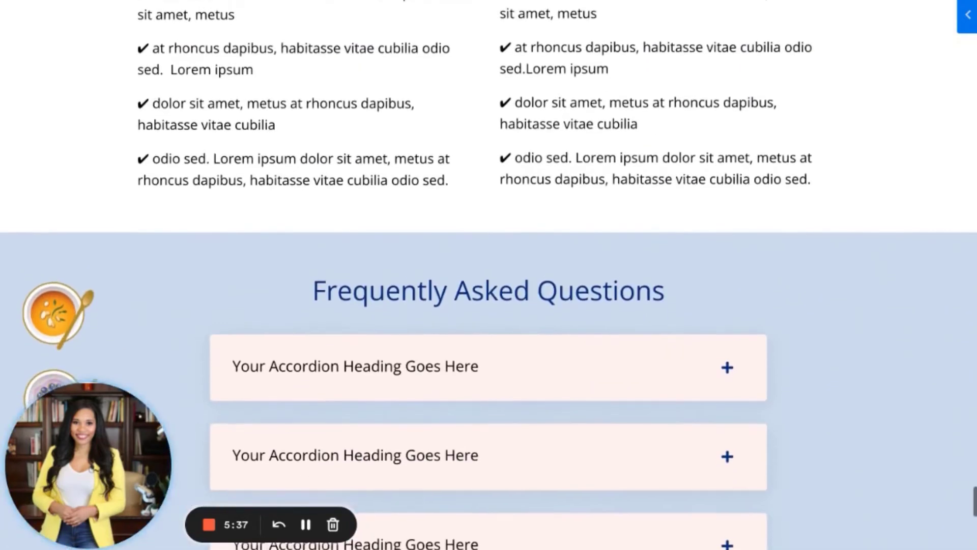
pyautogui.scroll(-5, 461, 21)
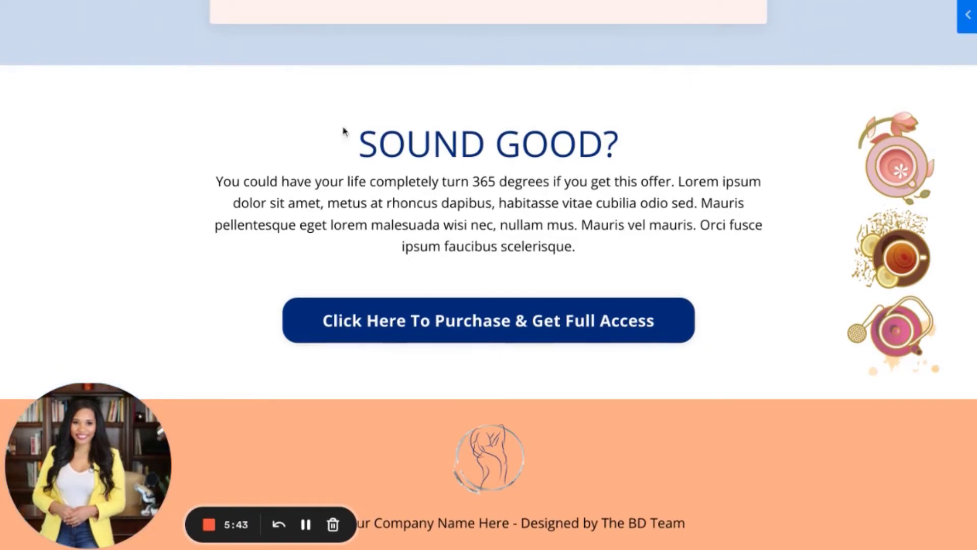
pyautogui.scroll(15, 356, 268)
pyautogui.hotkey('ctrl', 'Tab')
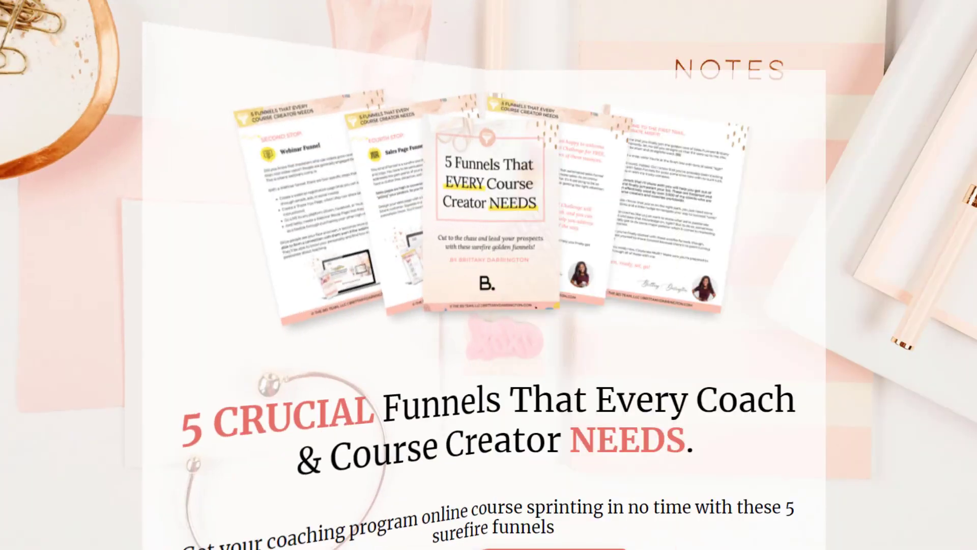
pyautogui.scroll(-10, 933, 335)
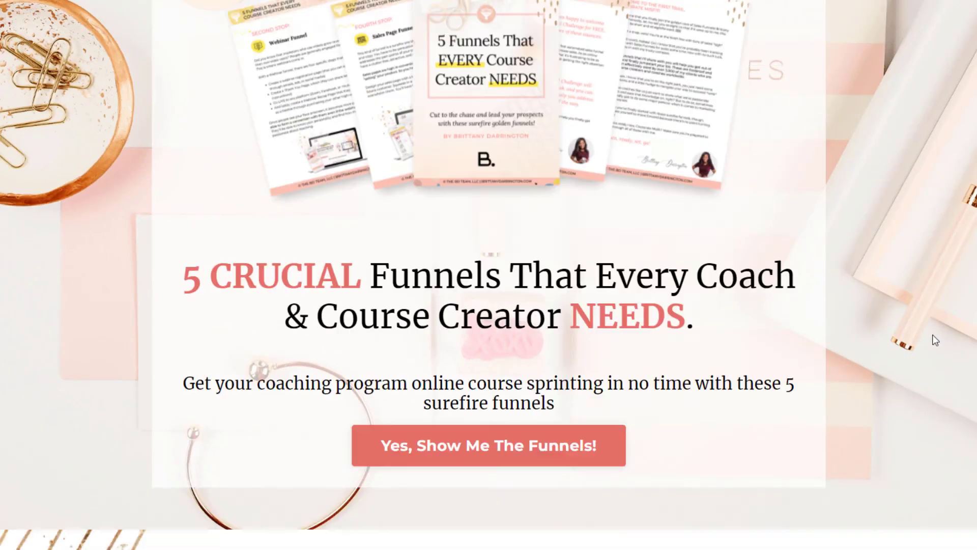
pyautogui.scroll(-10, 935, 339)
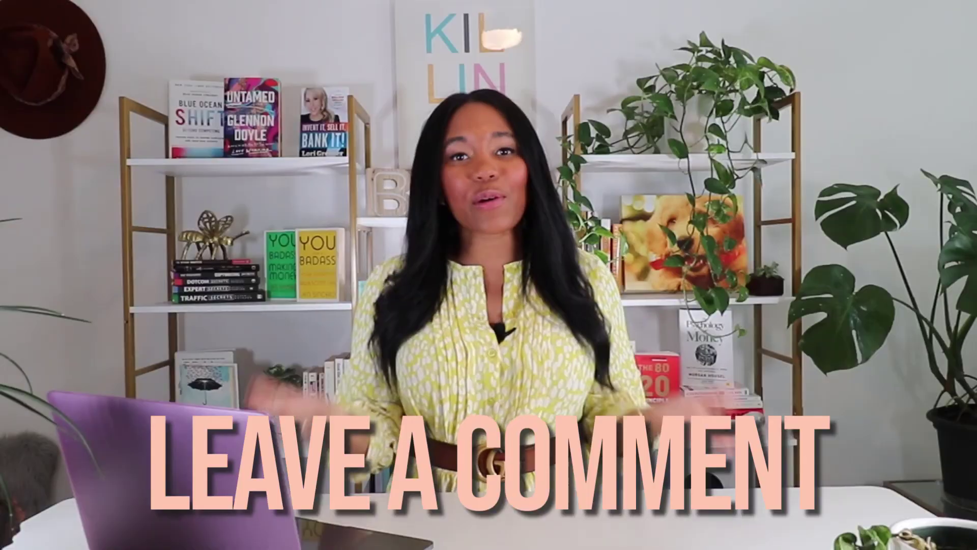